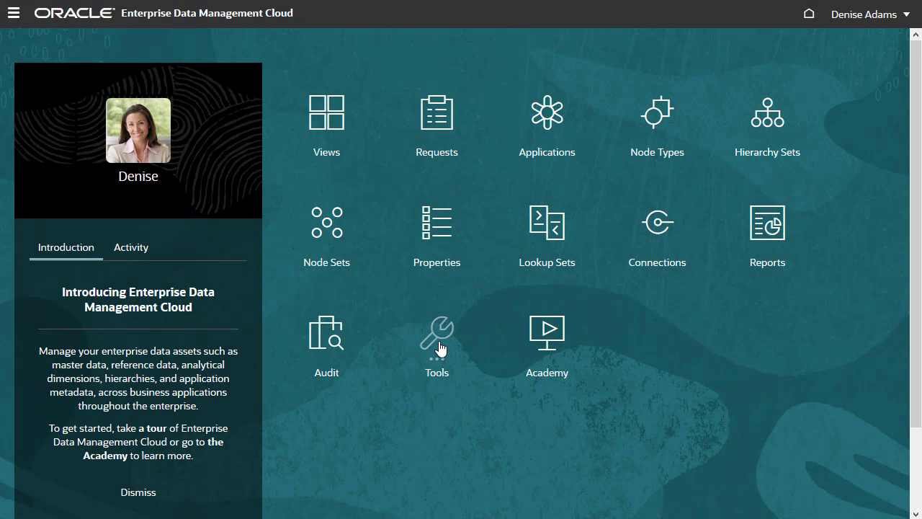
Open application role assignment for the fifth listed user in Access Control
left_click(439, 345)
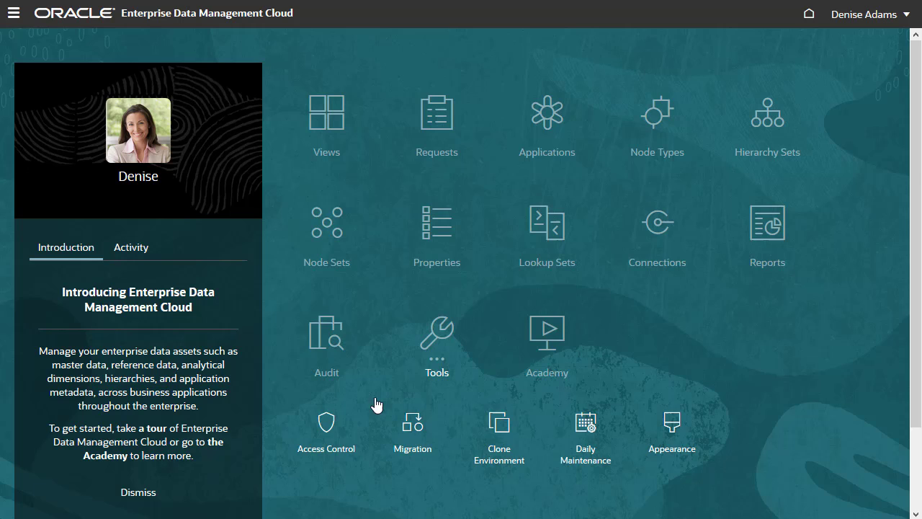
left_click(332, 430)
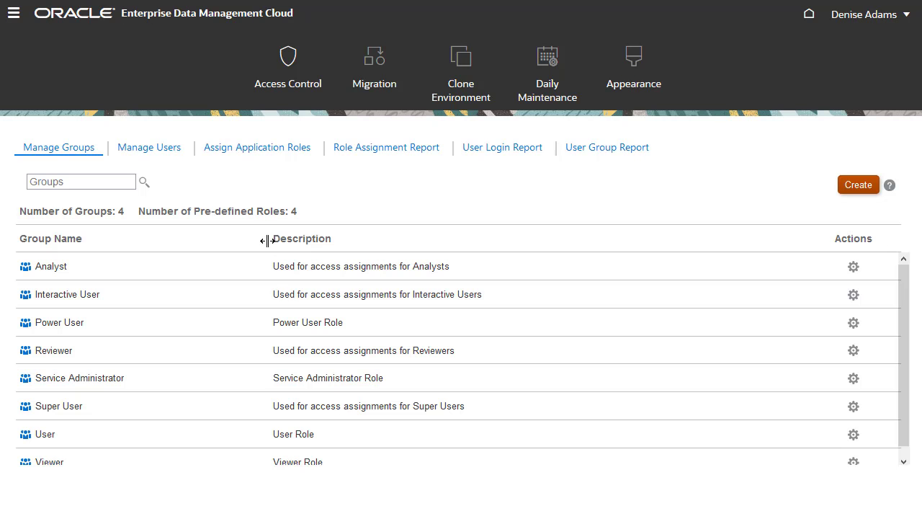
left_click(257, 153)
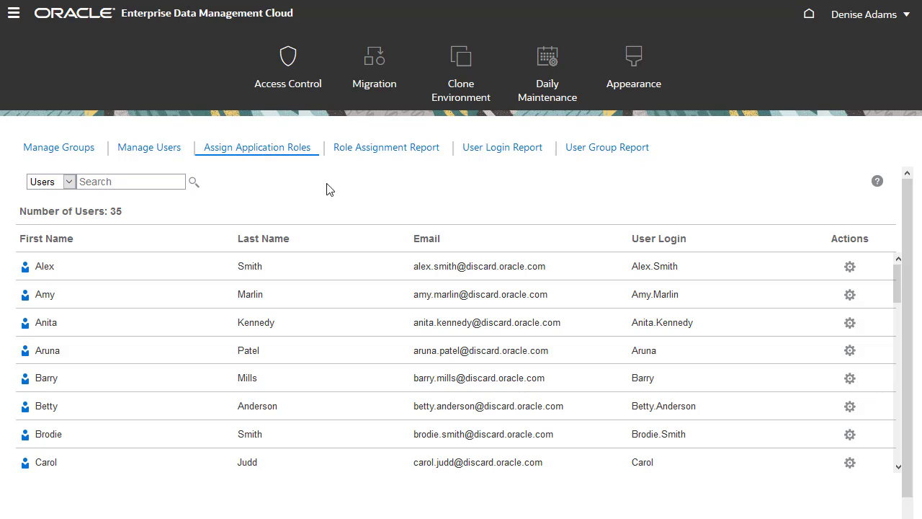
left_click(849, 380)
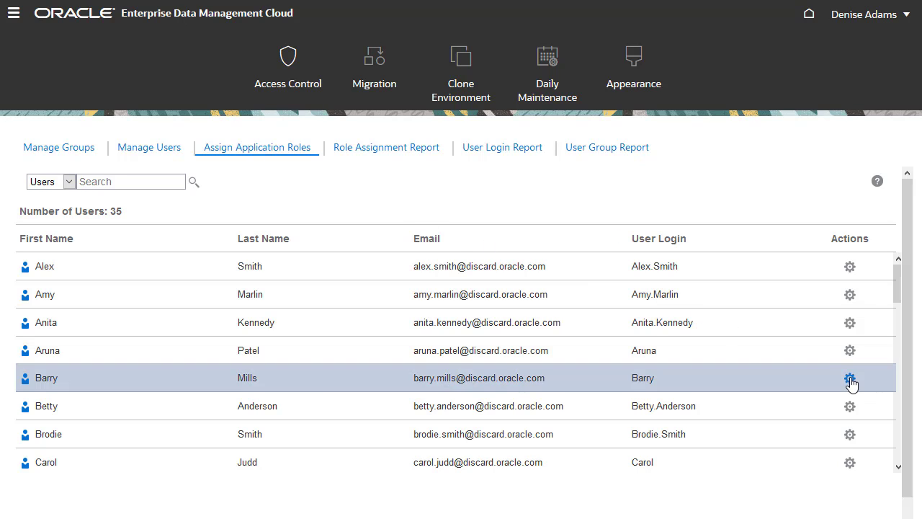
left_click(746, 388)
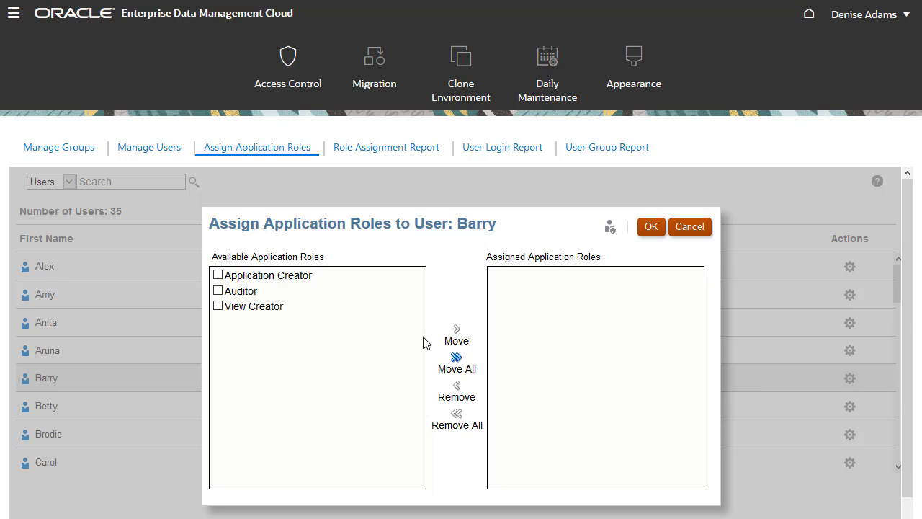
Assign the Application Creator and View Creator roles to the user and save
left_click(218, 280)
left_click(456, 332)
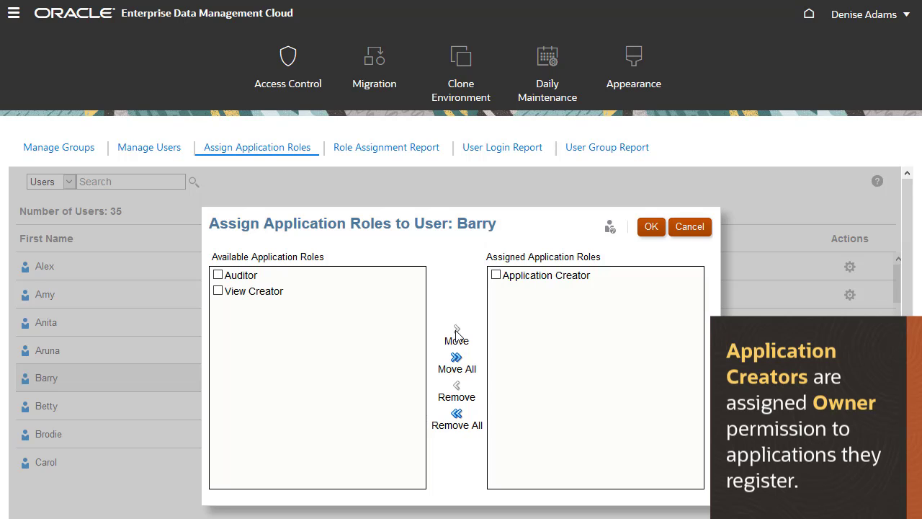
left_click(220, 293)
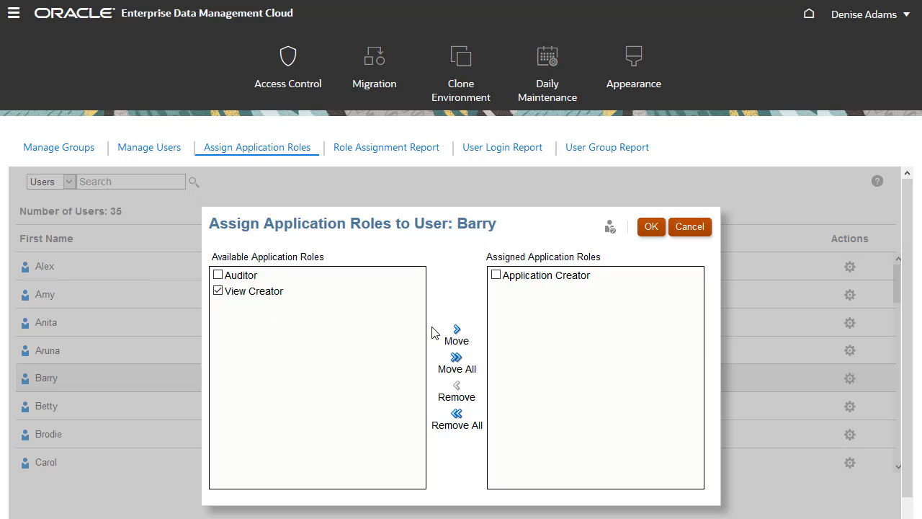
left_click(457, 330)
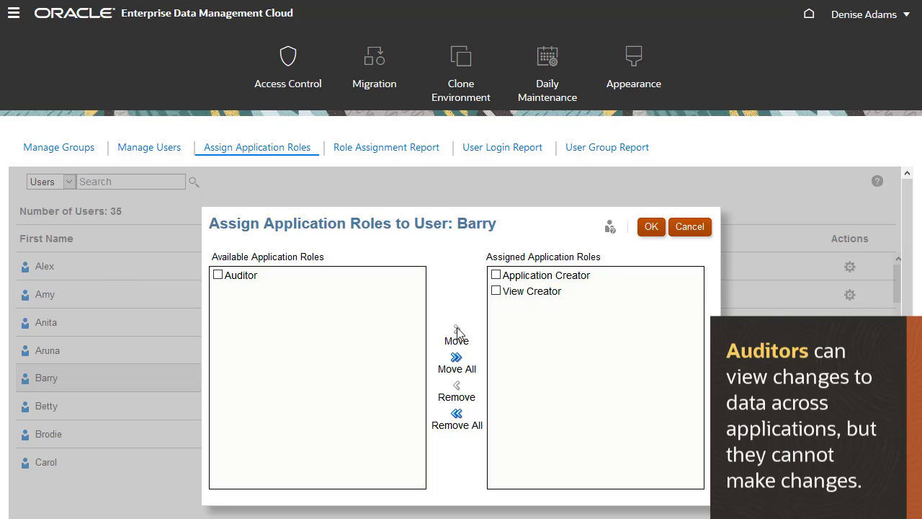
left_click(653, 227)
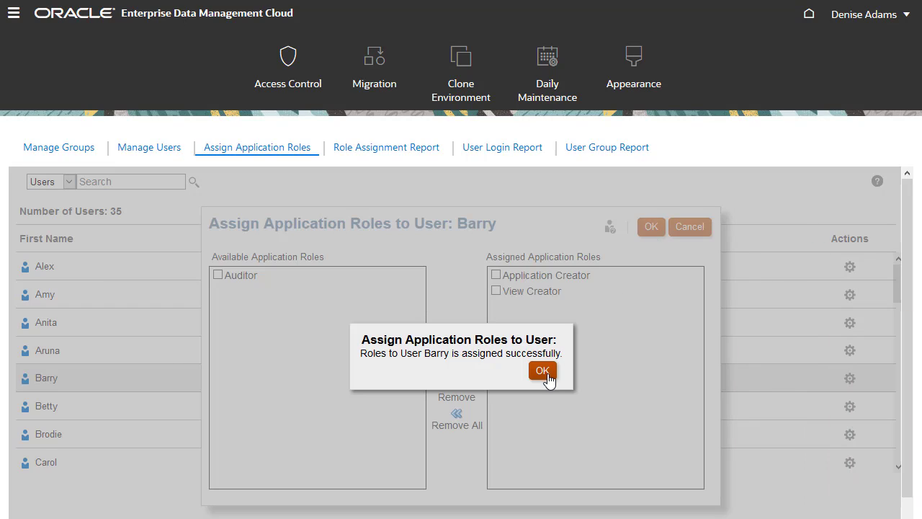
left_click(543, 371)
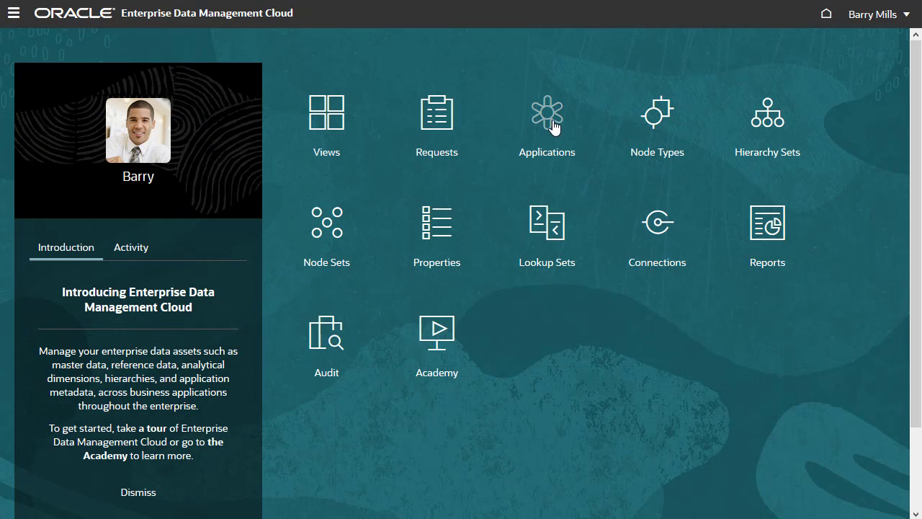
Open the Corporate Planning application's permissions from the Applications list
left_click(552, 125)
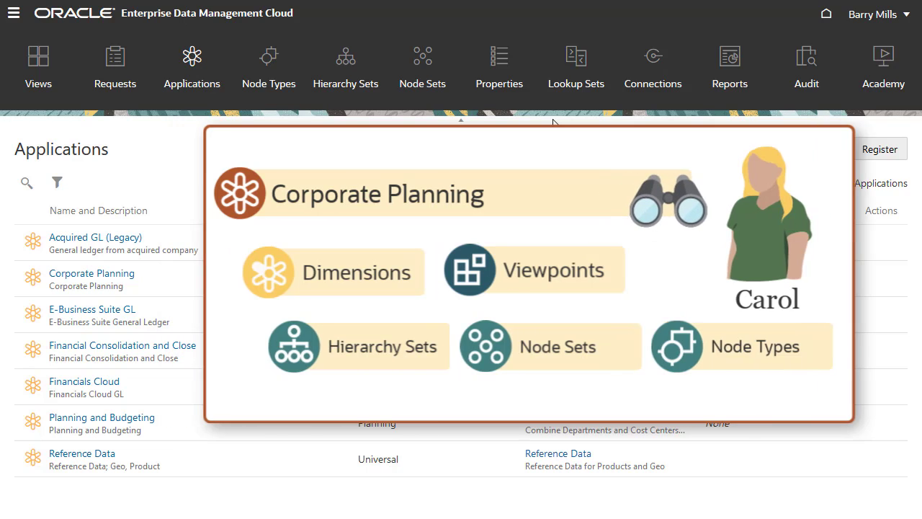
left_click(882, 278)
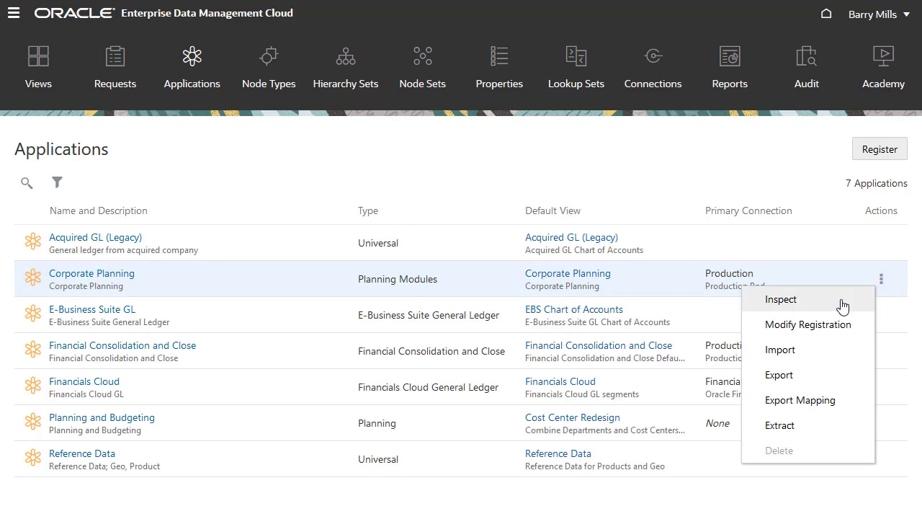
left_click(782, 301)
left_click(360, 115)
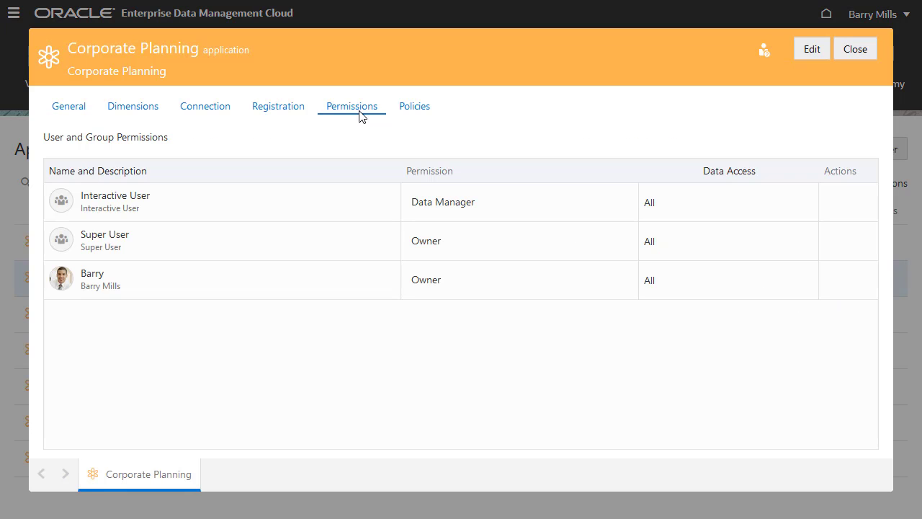
Add the team member with Participant permission and save the changes
left_click(805, 53)
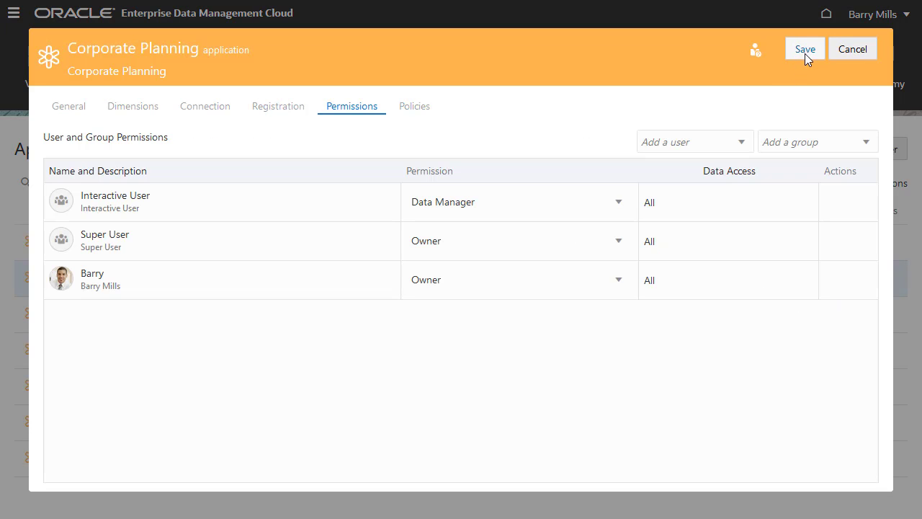
left_click(741, 142)
left_click(685, 381)
left_click(617, 320)
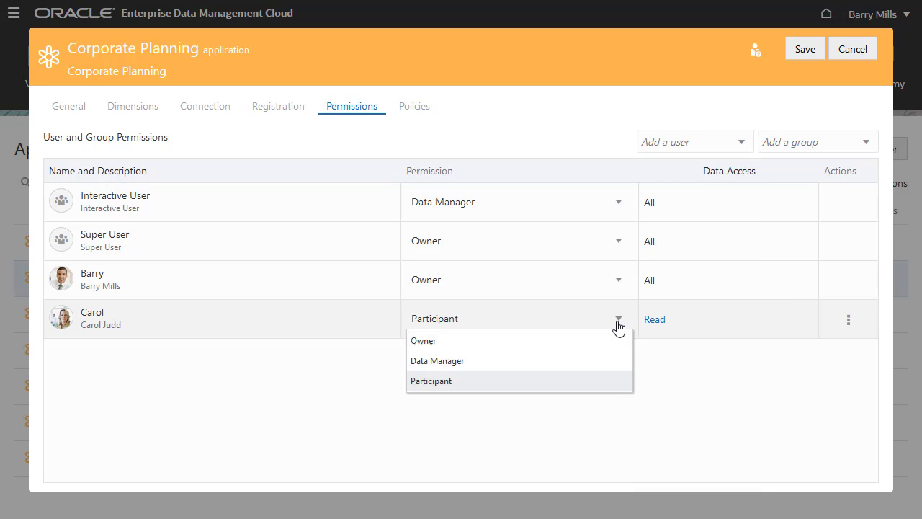
left_click(611, 386)
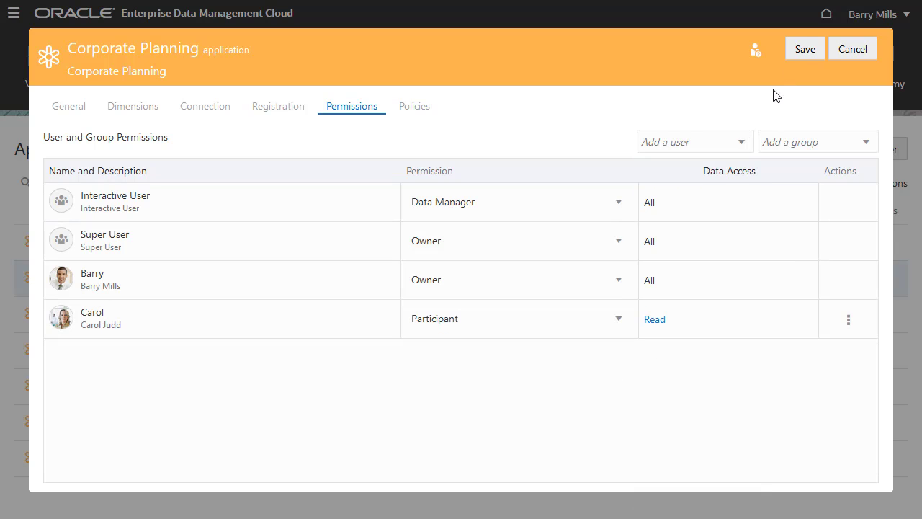
left_click(798, 50)
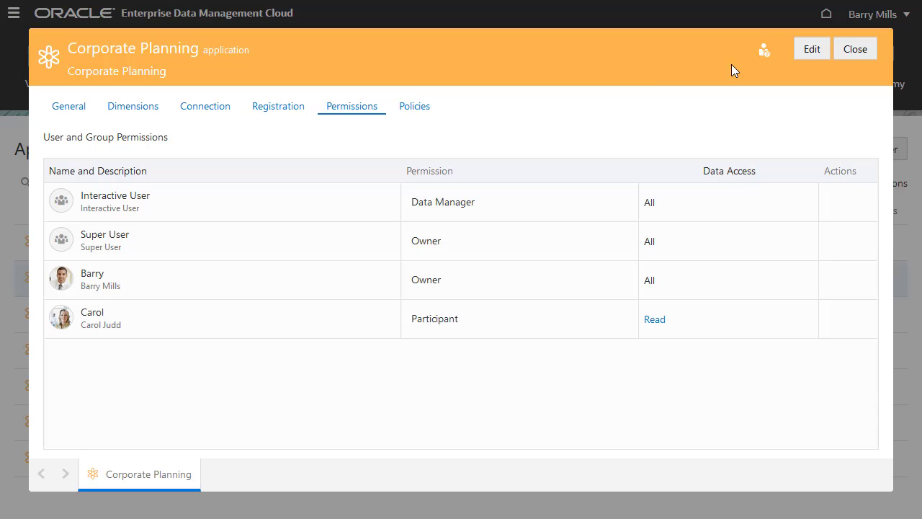
Add the team member as Data Manager on the Account dimension and save
left_click(147, 111)
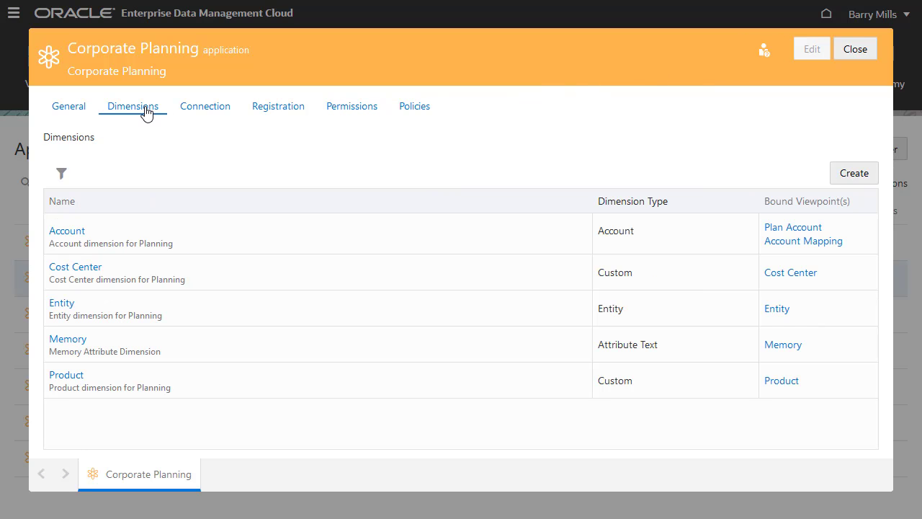
left_click(72, 231)
left_click(399, 115)
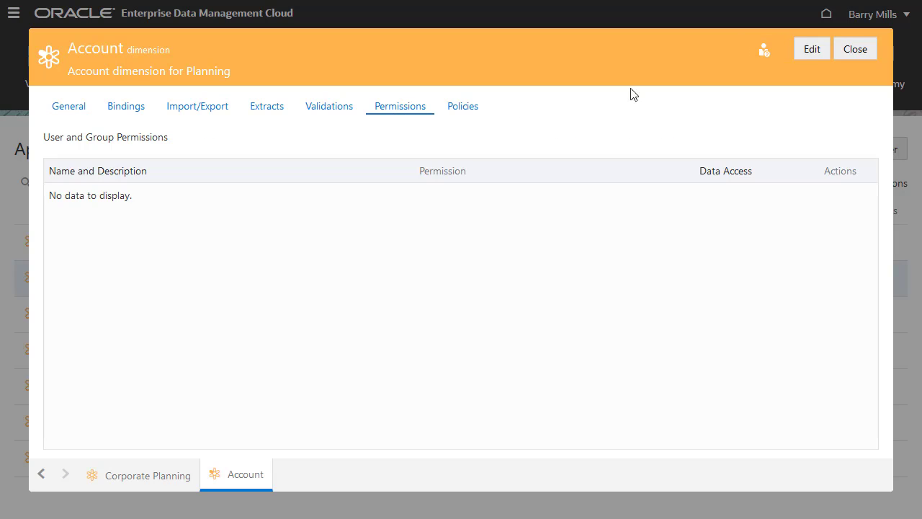
left_click(806, 52)
left_click(743, 142)
left_click(725, 204)
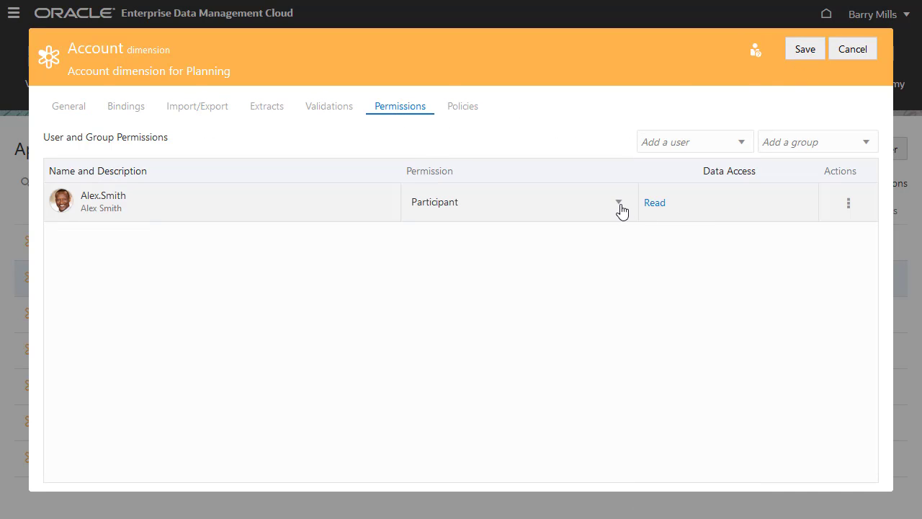
left_click(622, 211)
left_click(605, 242)
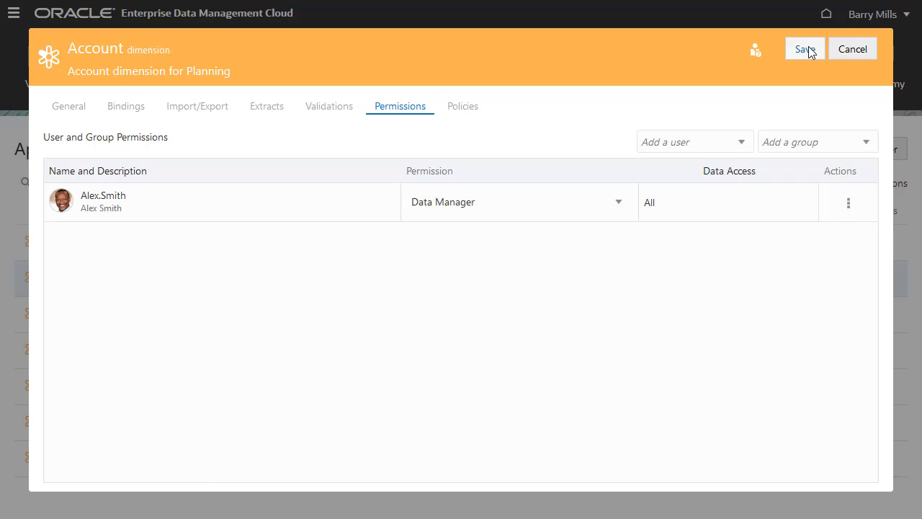
left_click(809, 52)
Make the team member Data Manager on the Product dimension, save, and close the inspector
left_click(144, 465)
left_click(67, 381)
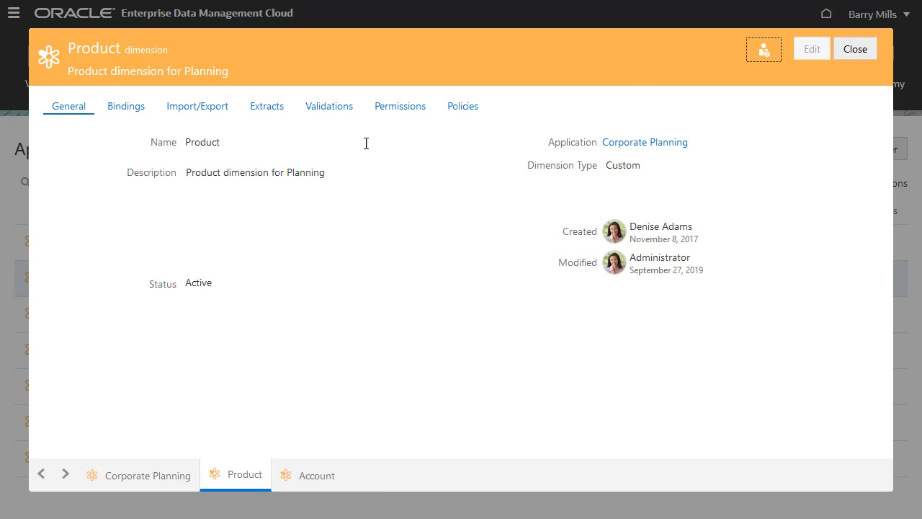
left_click(400, 110)
left_click(811, 48)
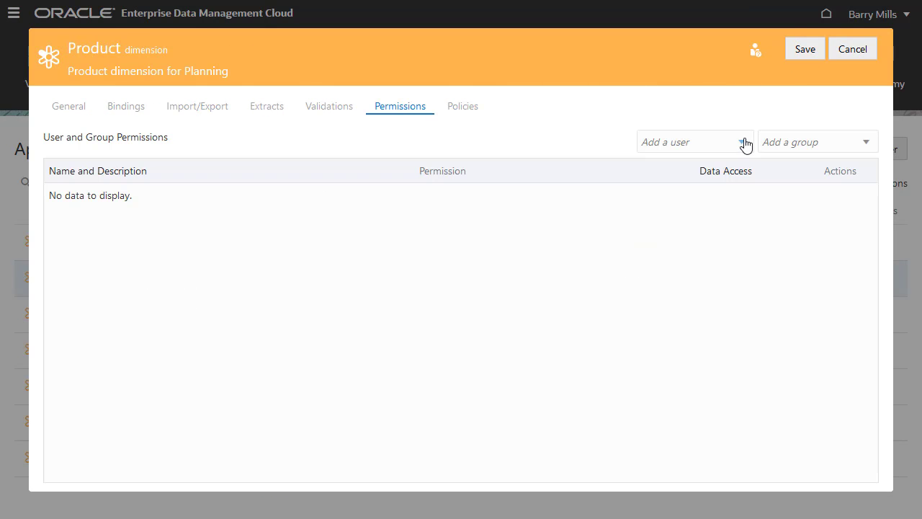
left_click(742, 142)
left_click(716, 202)
left_click(613, 210)
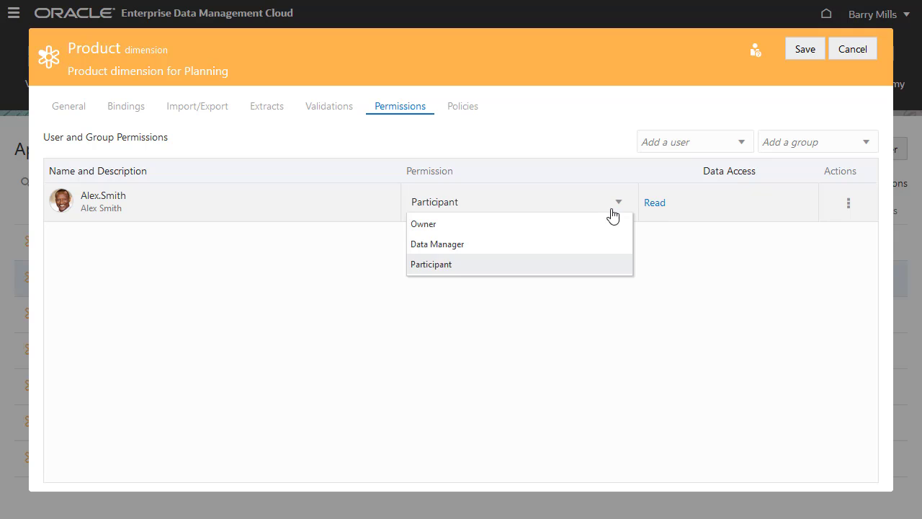
left_click(602, 244)
left_click(812, 52)
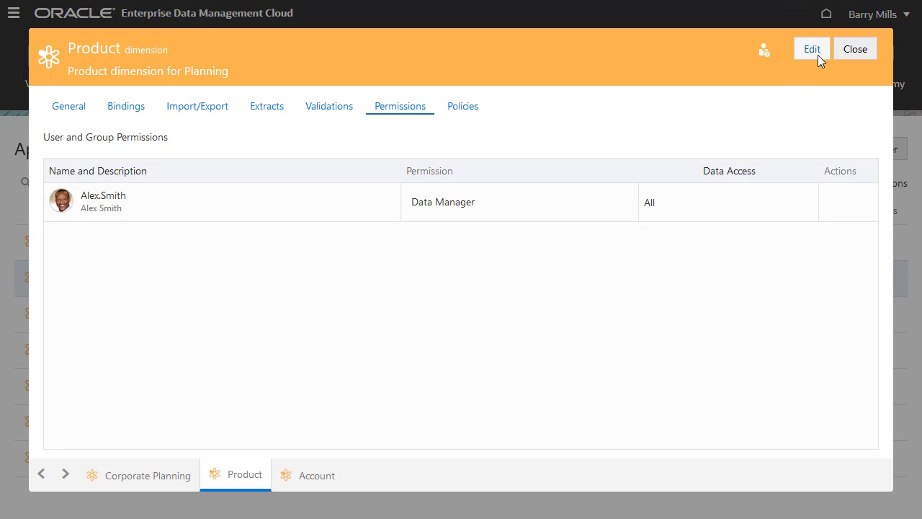
left_click(854, 49)
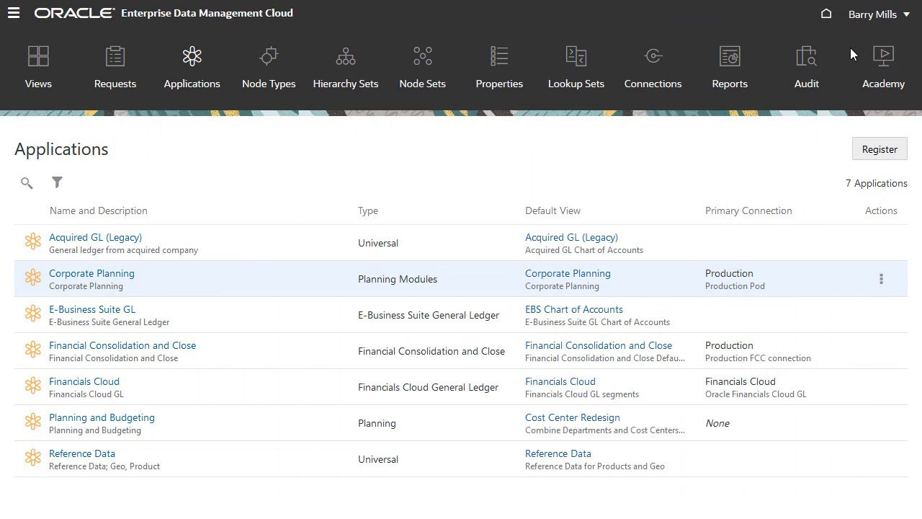
Add the team member as Participant on Acquired GL Account and open their data access
left_click(274, 63)
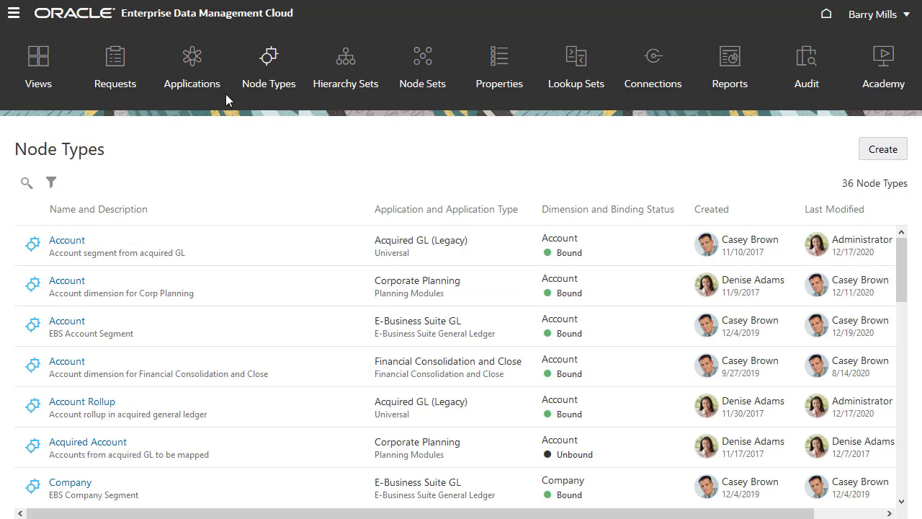
left_click(81, 241)
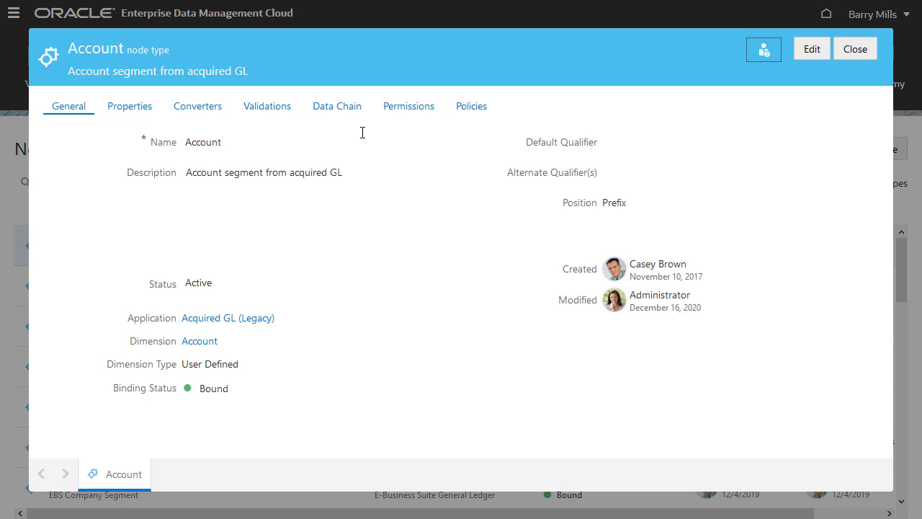
left_click(410, 114)
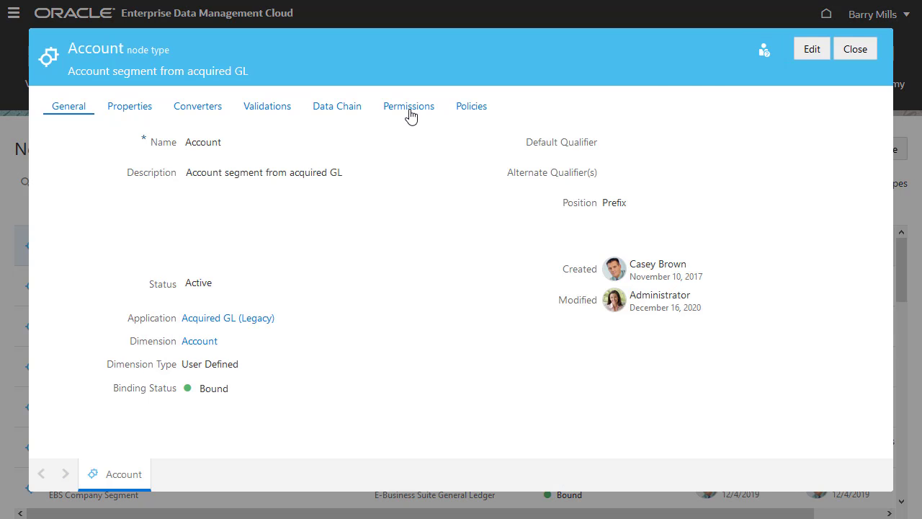
left_click(819, 52)
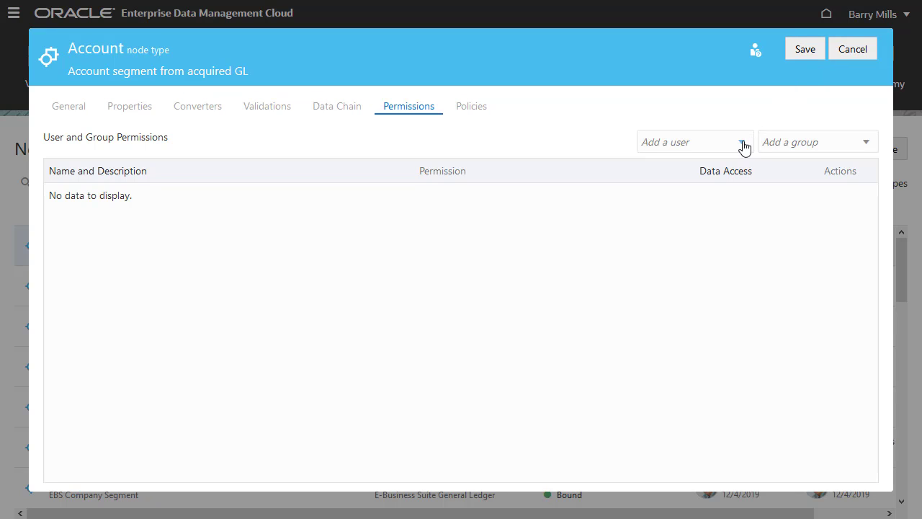
left_click(744, 147)
left_click(710, 459)
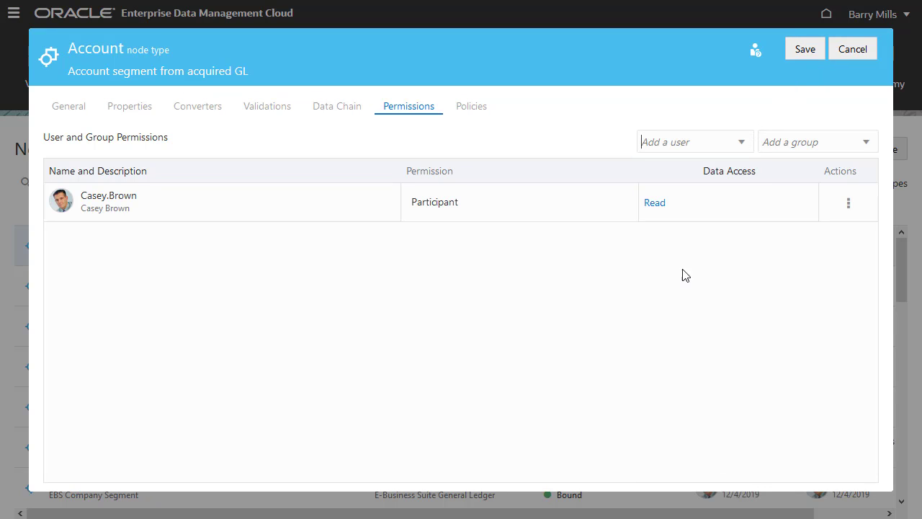
left_click(656, 207)
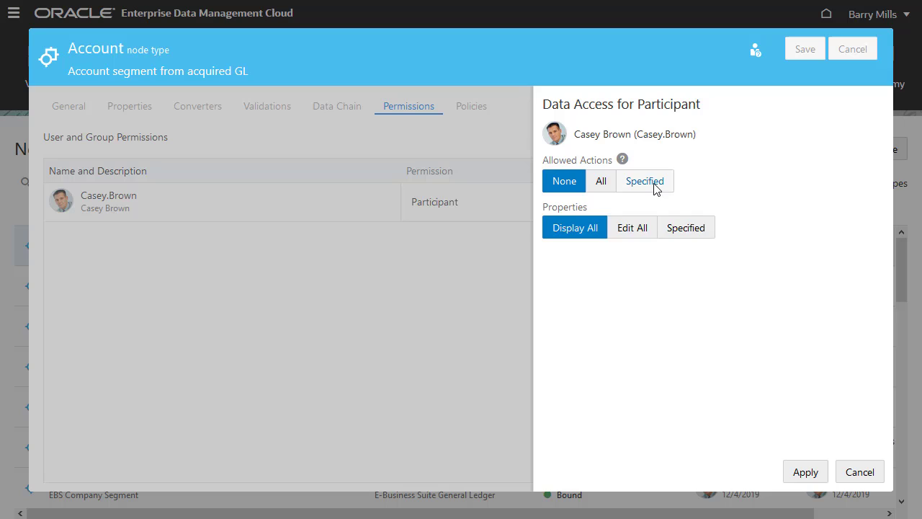
Allow only Add, make Core.Description editable, hide Custom.Enabled, then apply and save
left_click(655, 185)
left_click(655, 209)
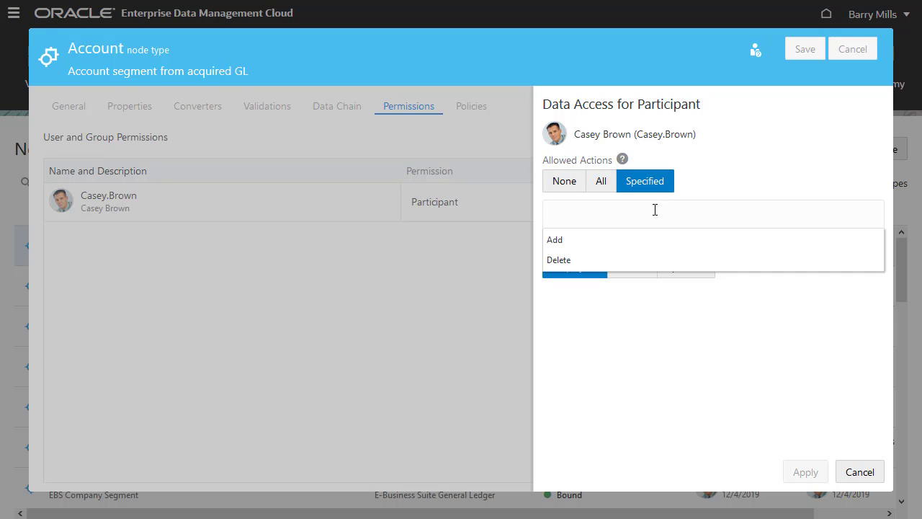
left_click(570, 245)
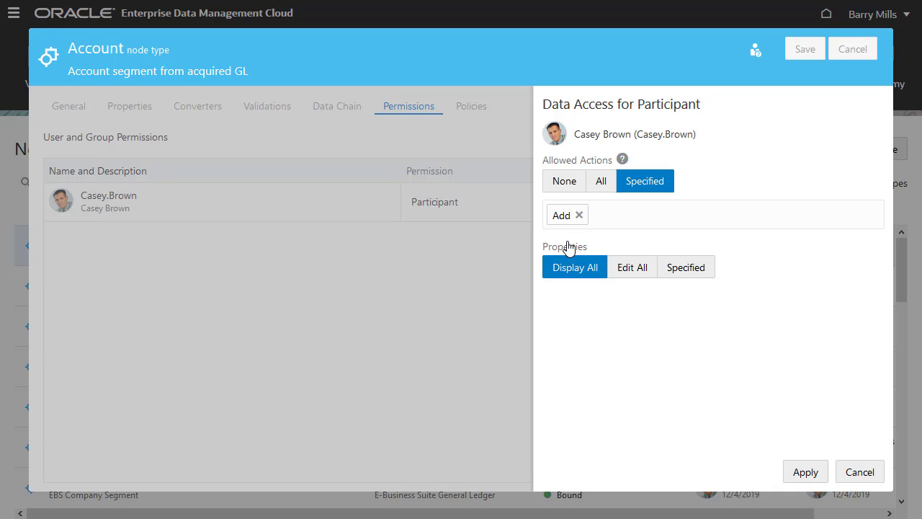
left_click(681, 268)
left_click(857, 373)
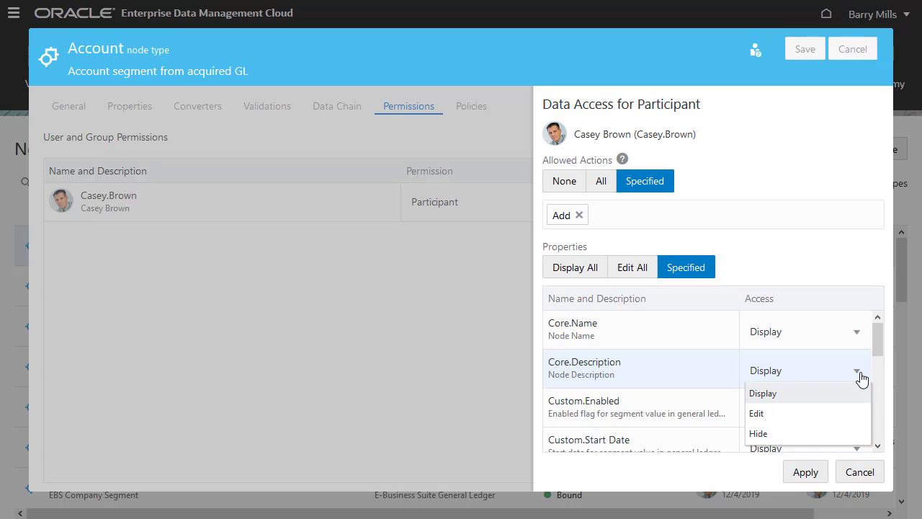
left_click(836, 412)
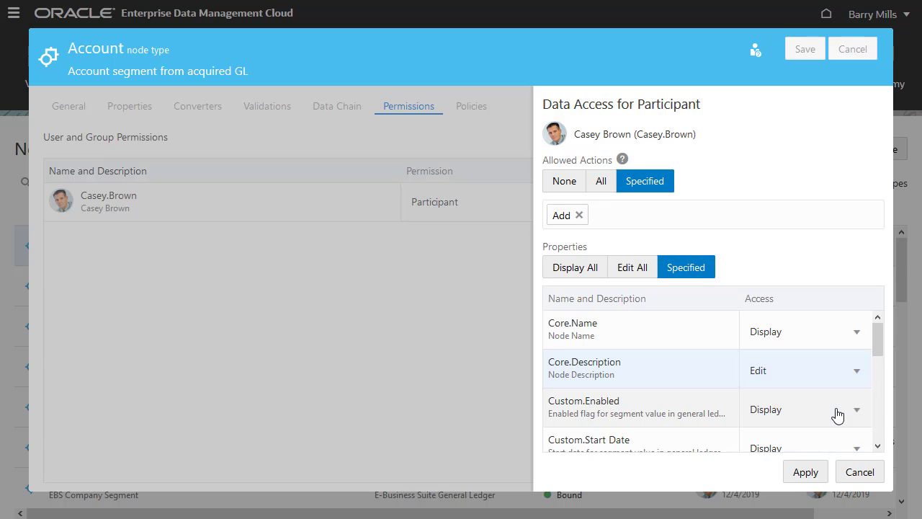
left_click(856, 410)
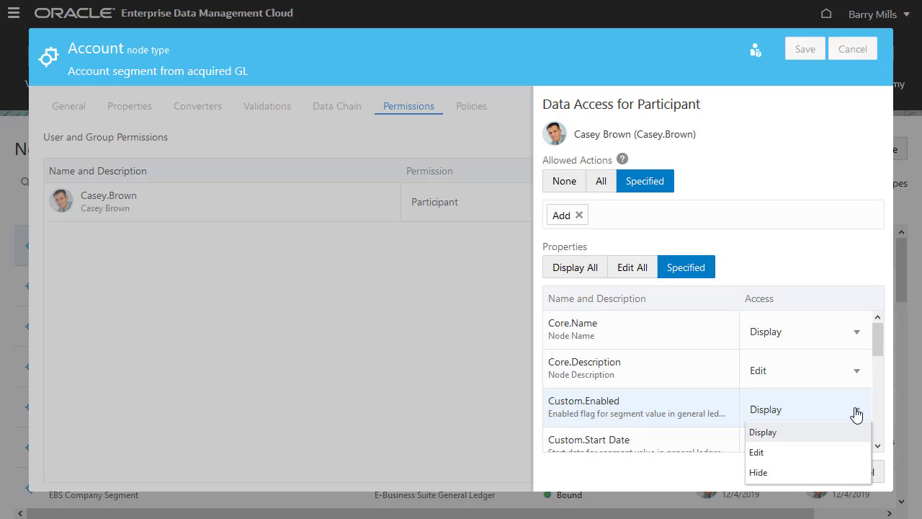
left_click(765, 472)
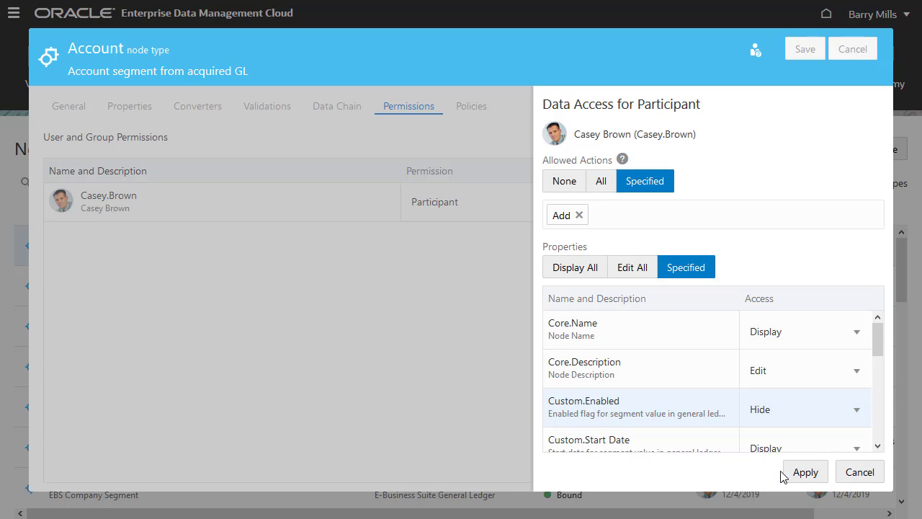
left_click(798, 471)
left_click(801, 51)
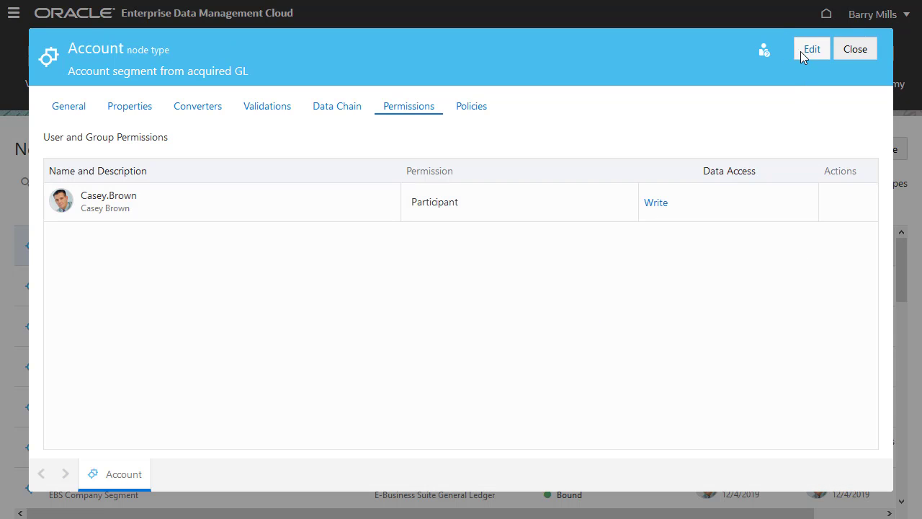
Open the Account Mapping hierarchy set's permissions
left_click(846, 49)
left_click(347, 66)
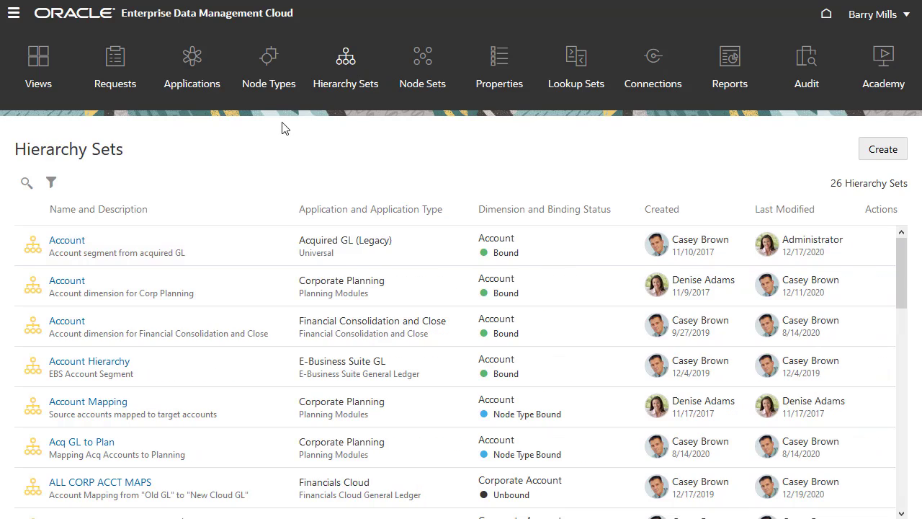
left_click(97, 404)
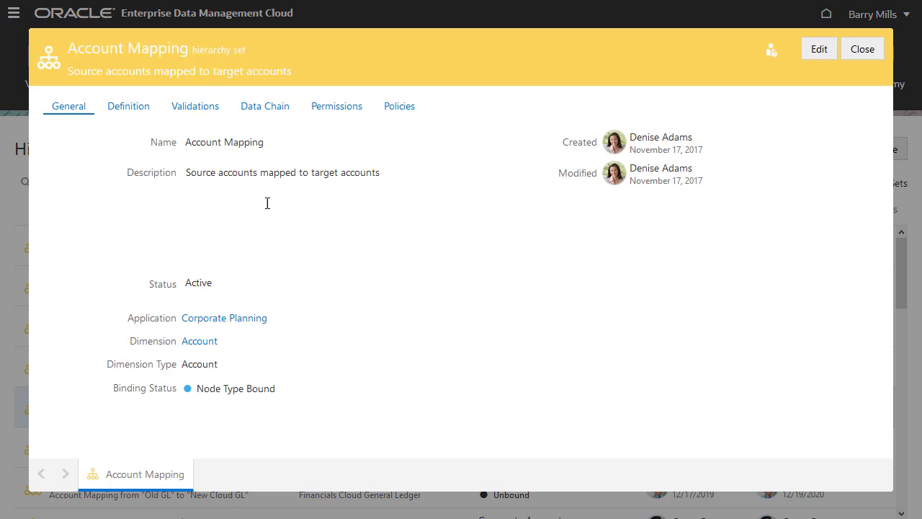
left_click(335, 115)
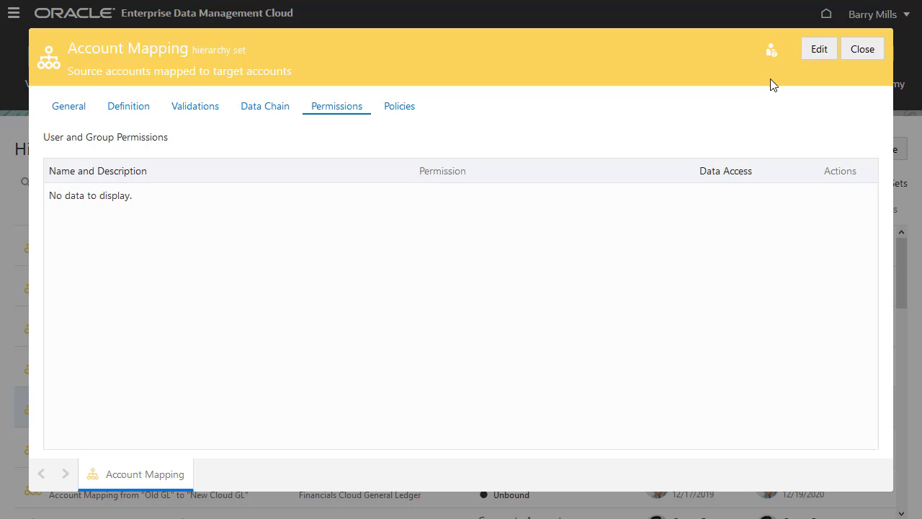
Add the team member as Participant with All actions allowed, save, and close
left_click(818, 52)
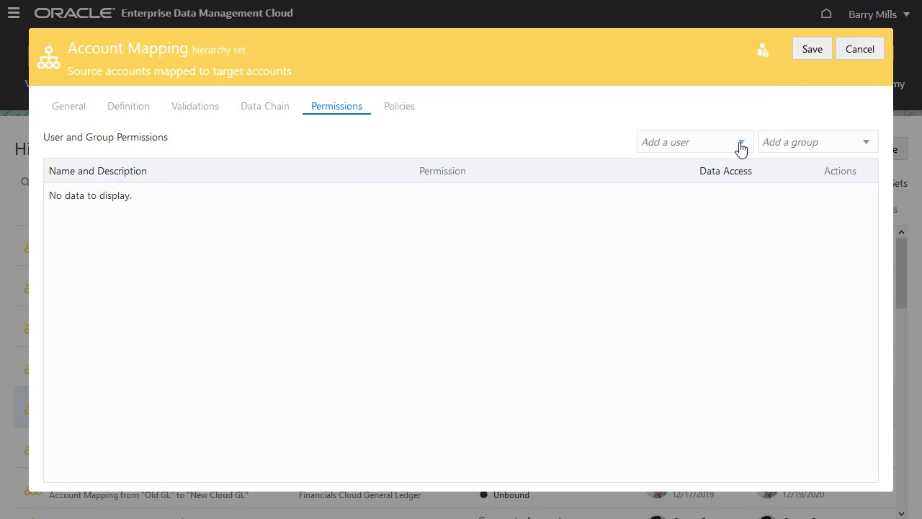
left_click(740, 144)
left_click(715, 455)
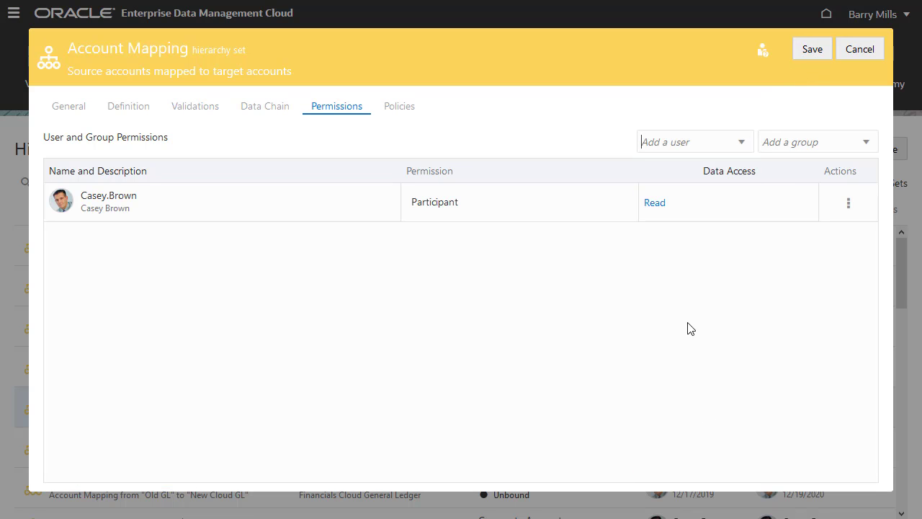
left_click(656, 204)
left_click(608, 184)
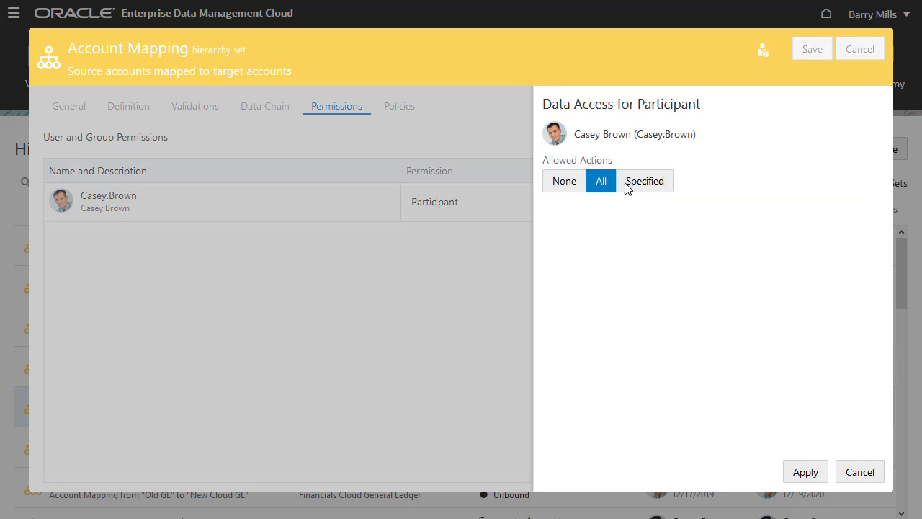
left_click(633, 187)
left_click(638, 211)
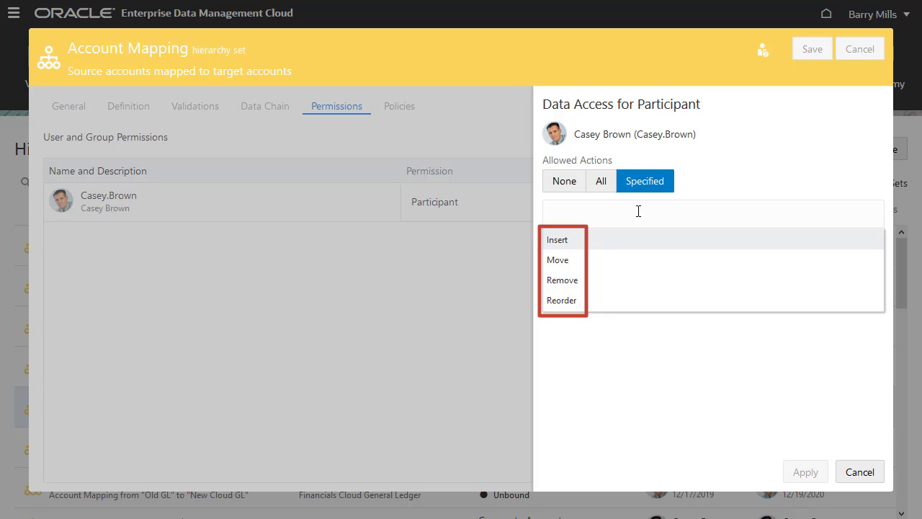
left_click(601, 183)
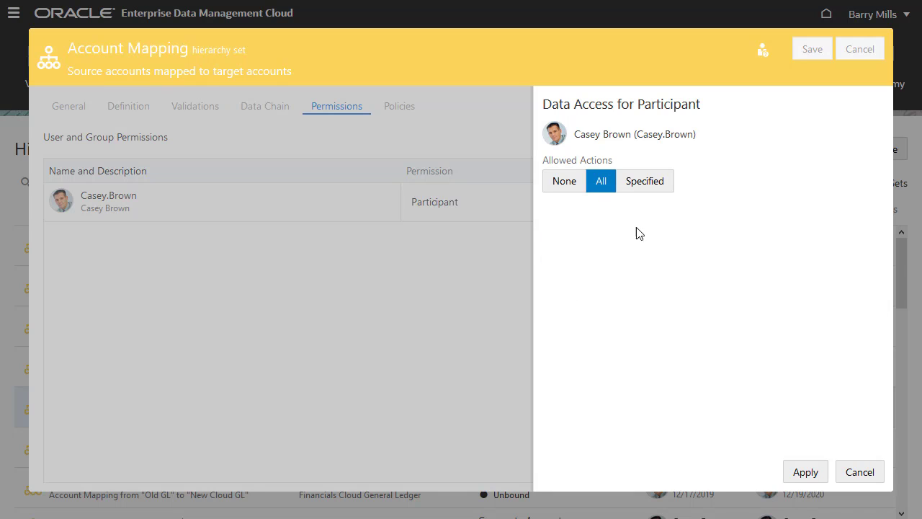
left_click(804, 472)
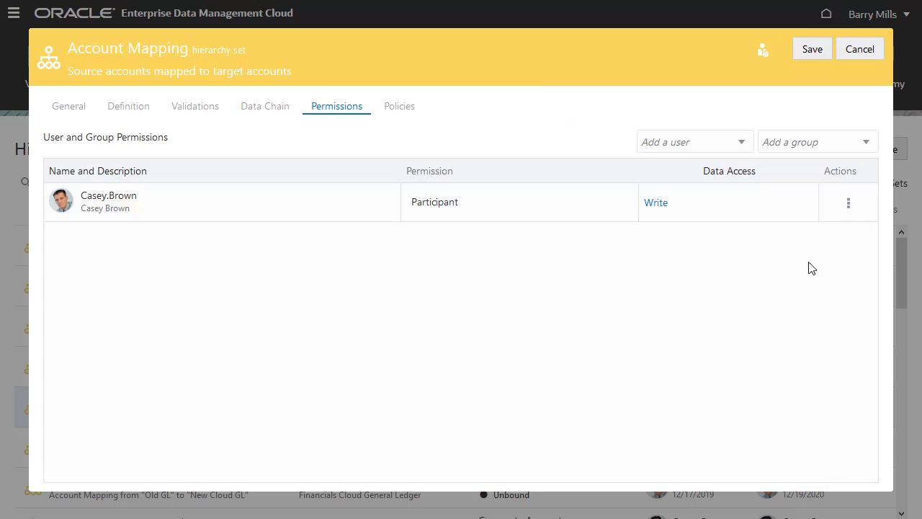
left_click(811, 51)
left_click(860, 50)
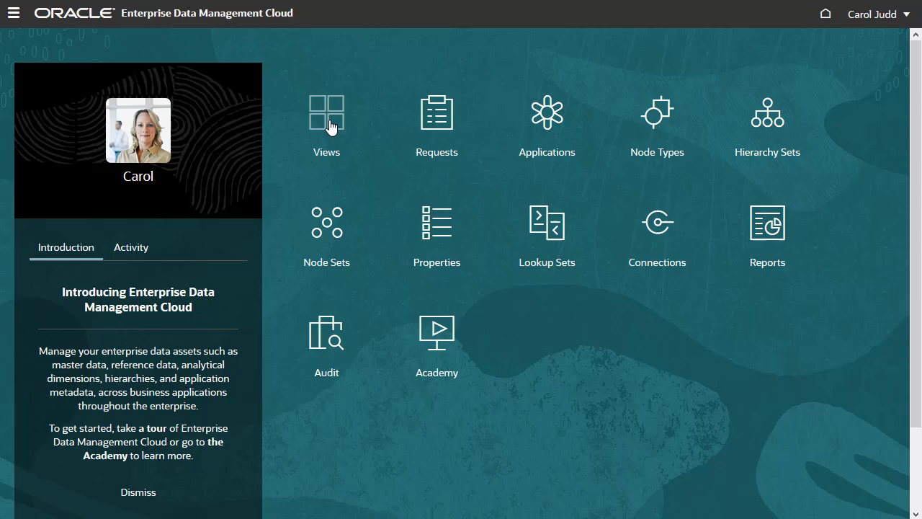
Open the Company Maintenance view from the Views list
left_click(330, 127)
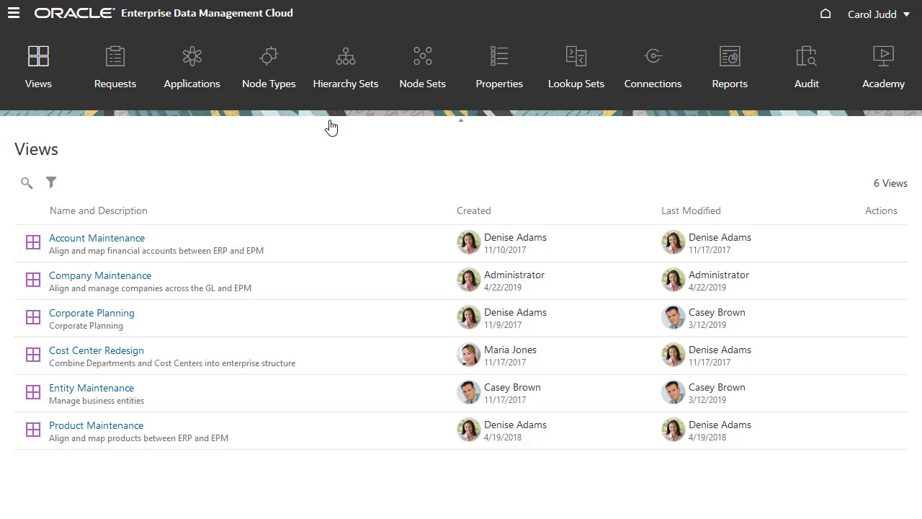
left_click(127, 279)
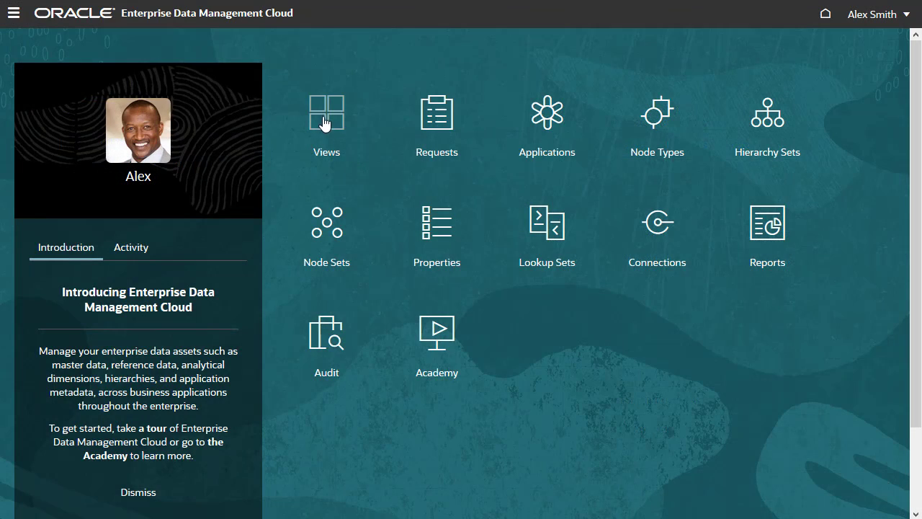
Open the Corporate Planning view and show its Product hierarchy
left_click(324, 124)
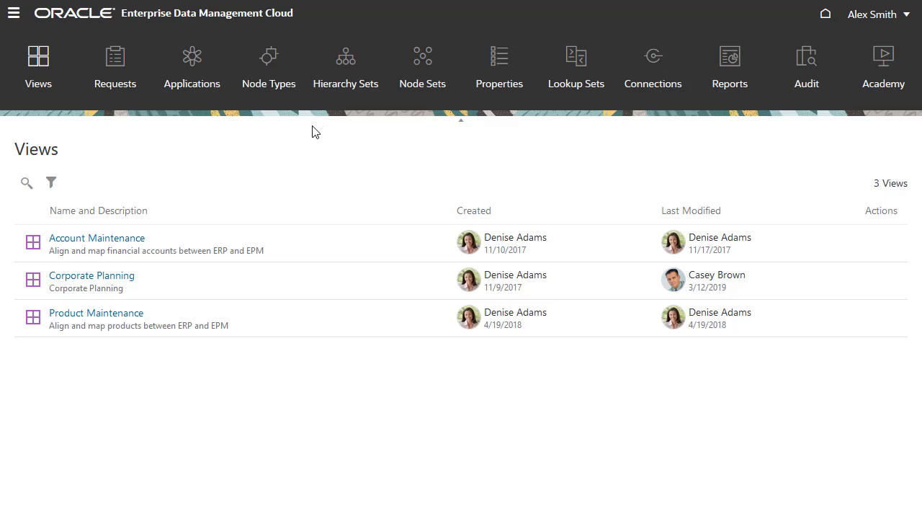
left_click(115, 281)
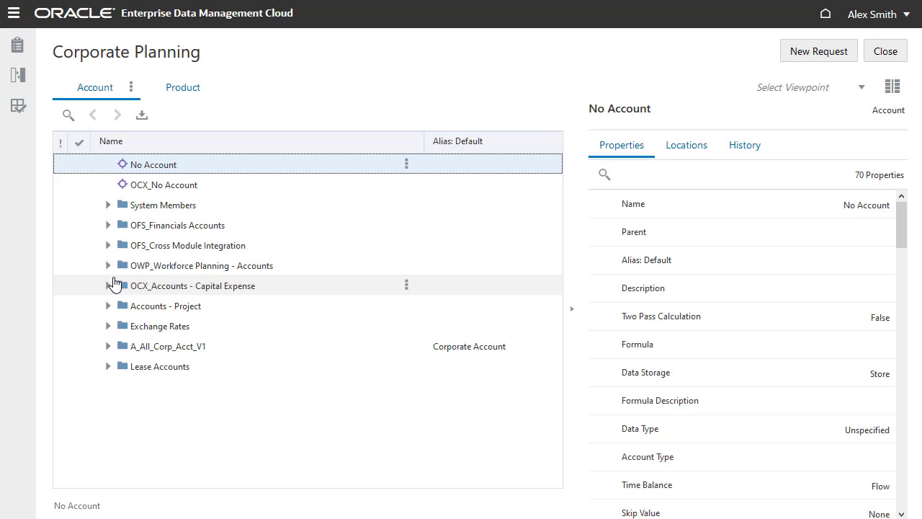
left_click(184, 90)
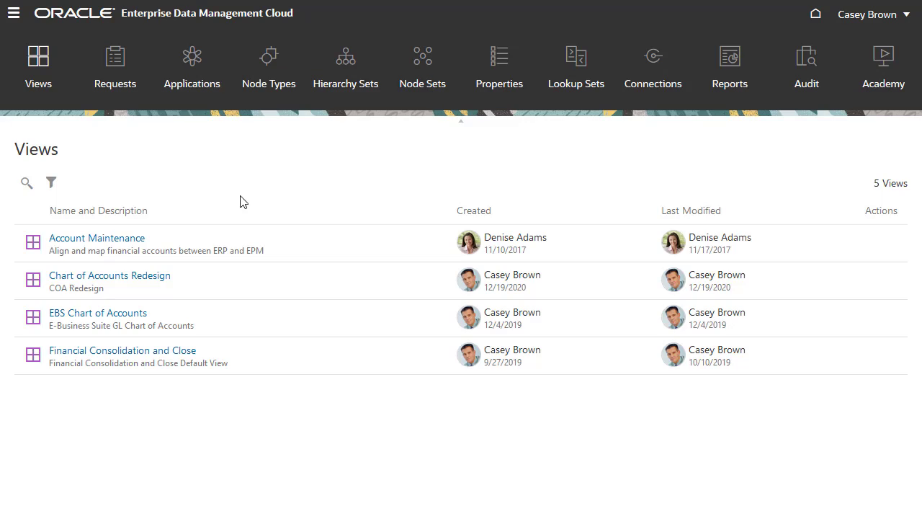
Open Account Maintenance's Account Mapping hierarchy and expand Account Mappings and Assets
left_click(118, 239)
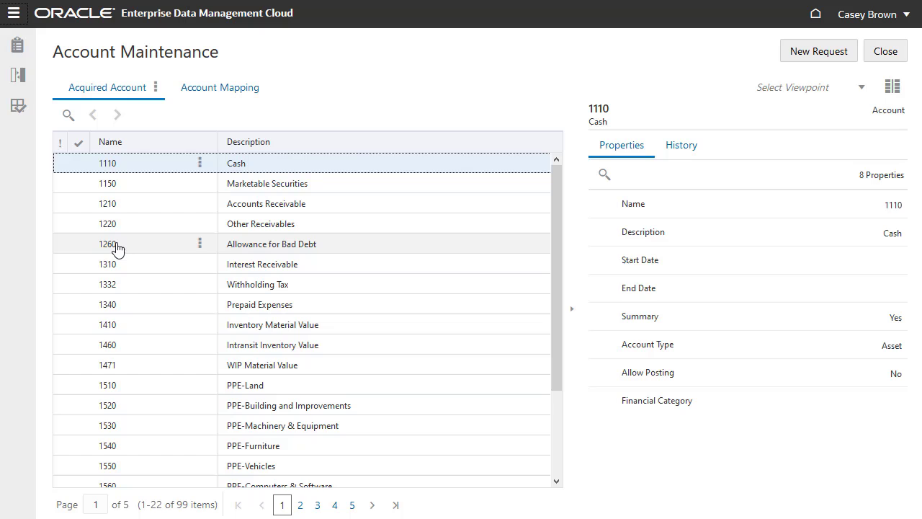
left_click(222, 96)
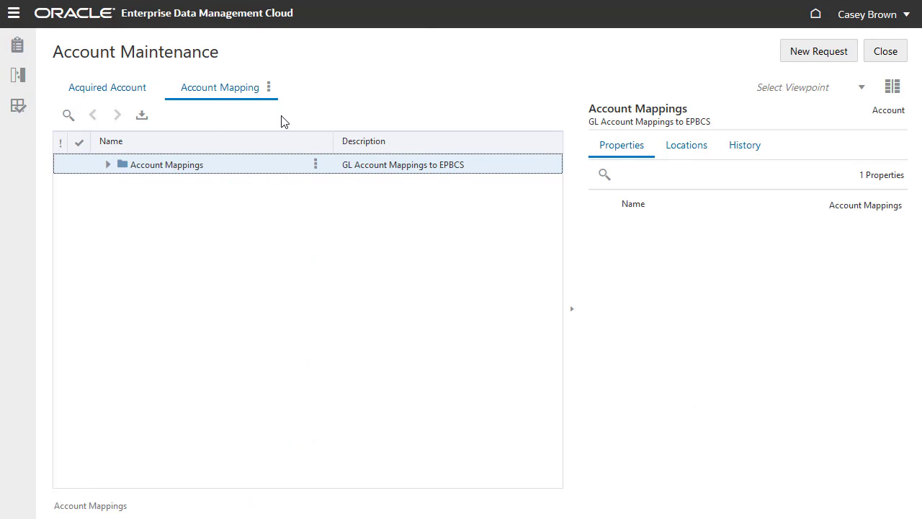
left_click(107, 165)
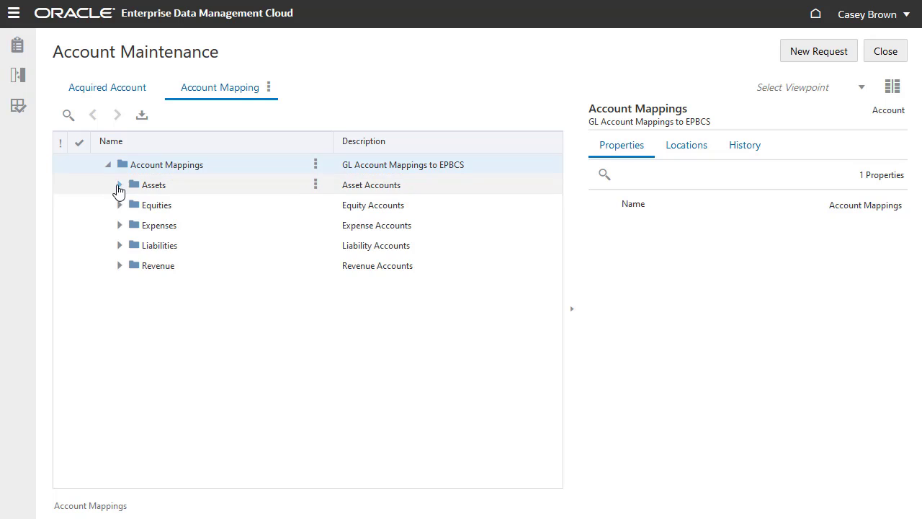
left_click(118, 185)
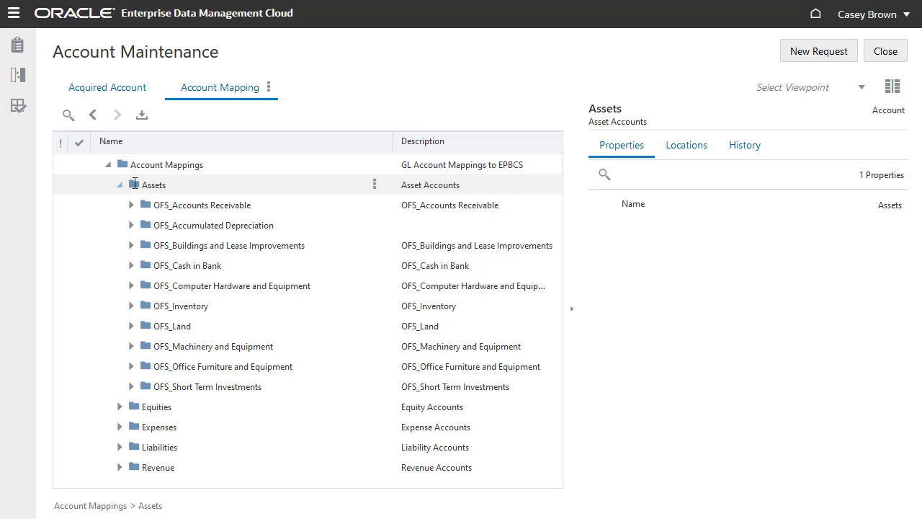
Start a new request on the Acquired Account hierarchy and check account 1110's actions
left_click(807, 57)
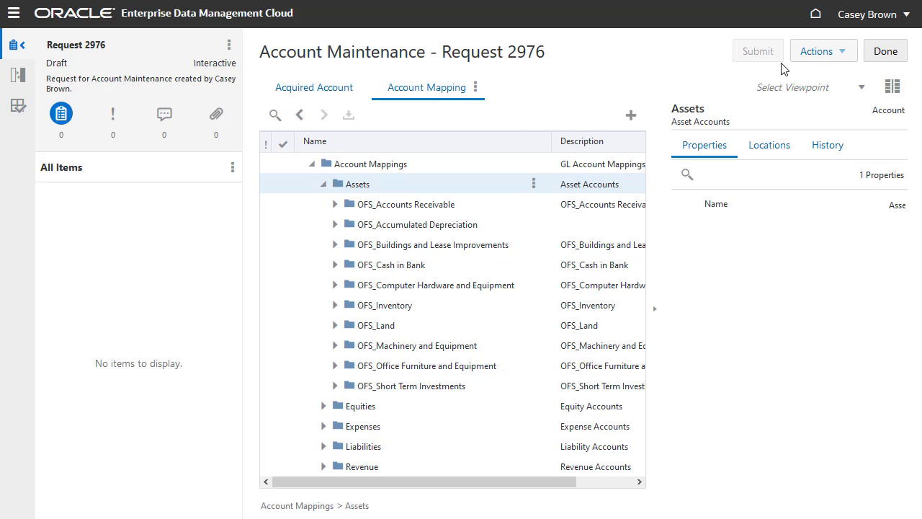
left_click(309, 88)
mouse_move(365, 91)
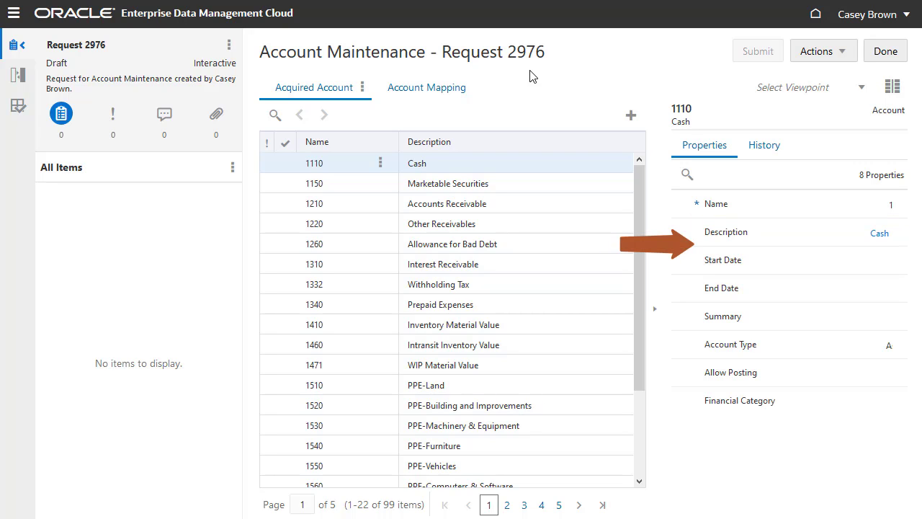
left_click(629, 116)
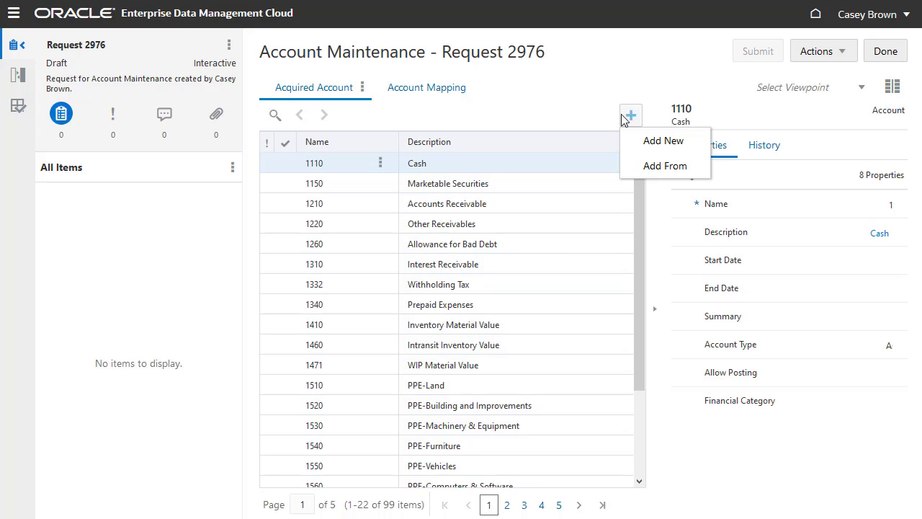
left_click(380, 163)
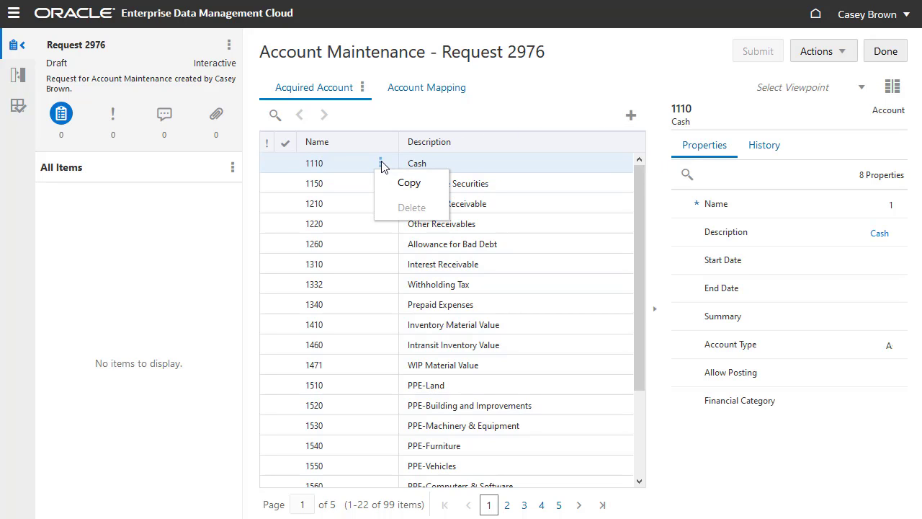